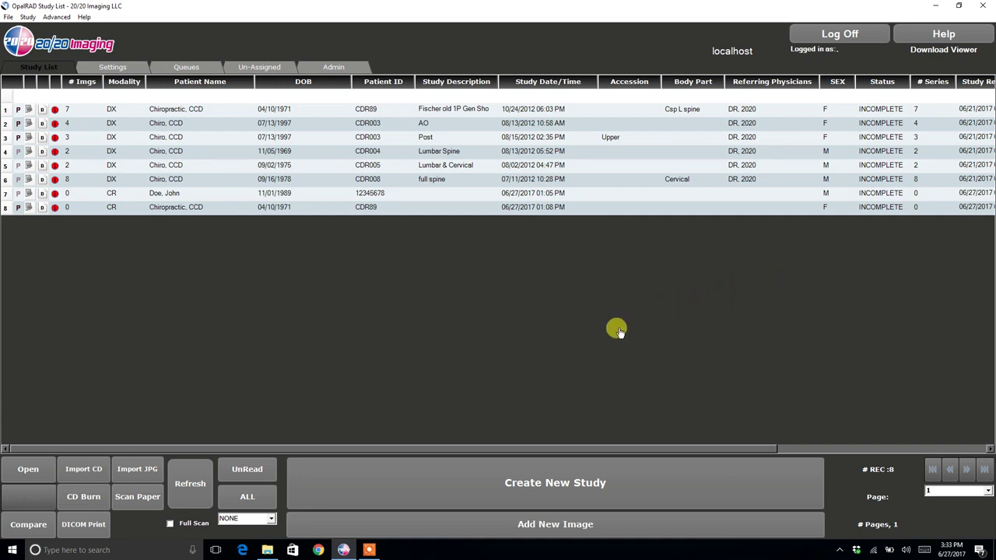
- Start a new study and enter the male patient's ID and date of birth
left_click(509, 484)
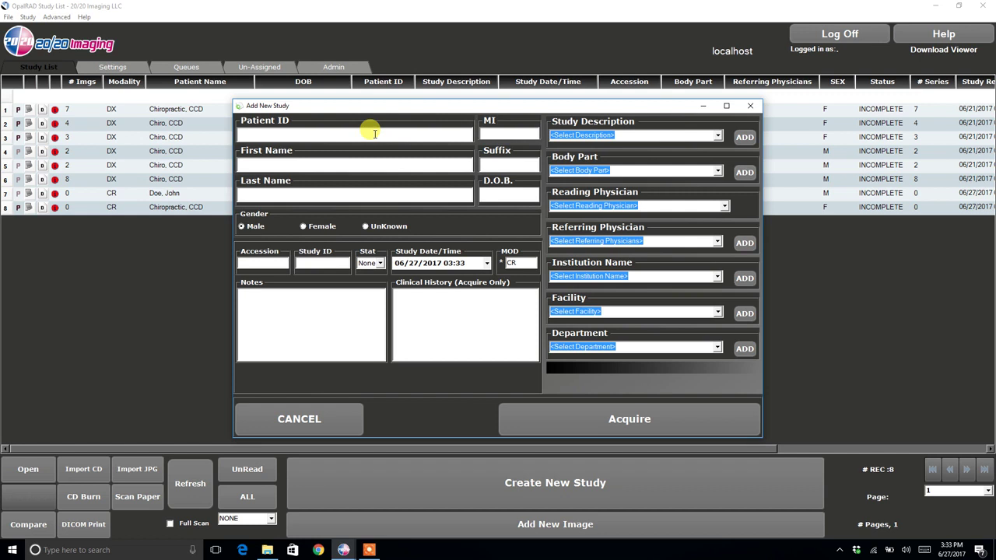
left_click(375, 134)
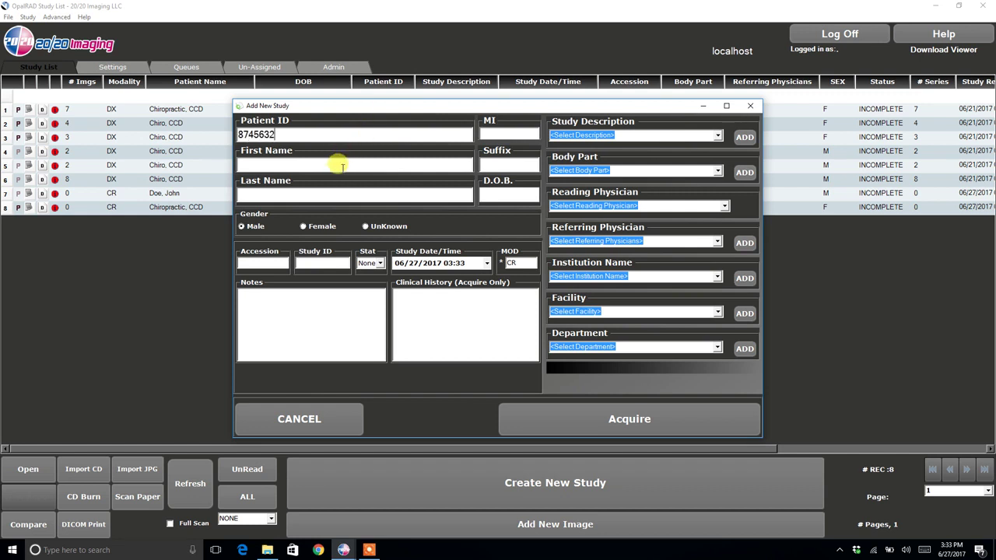
type("James")
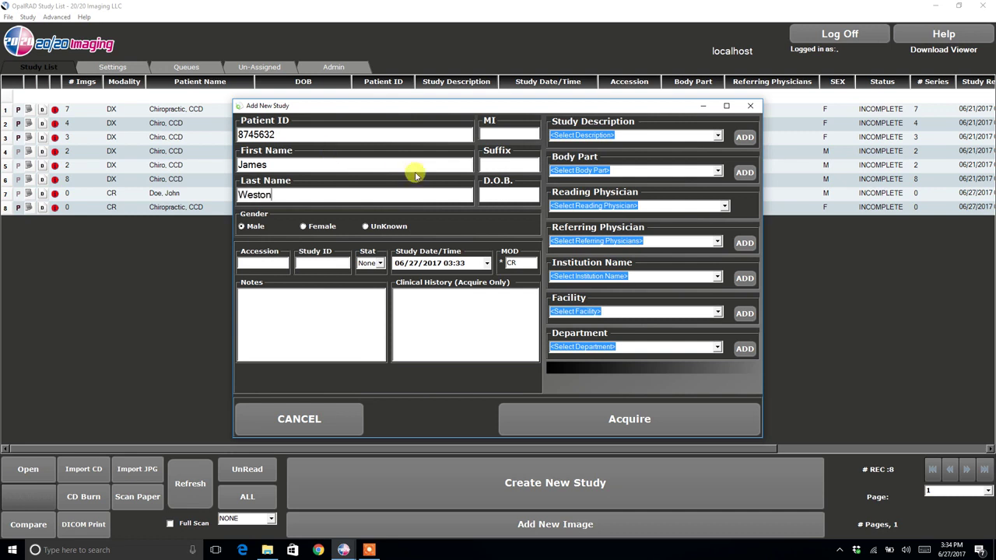
left_click(488, 195)
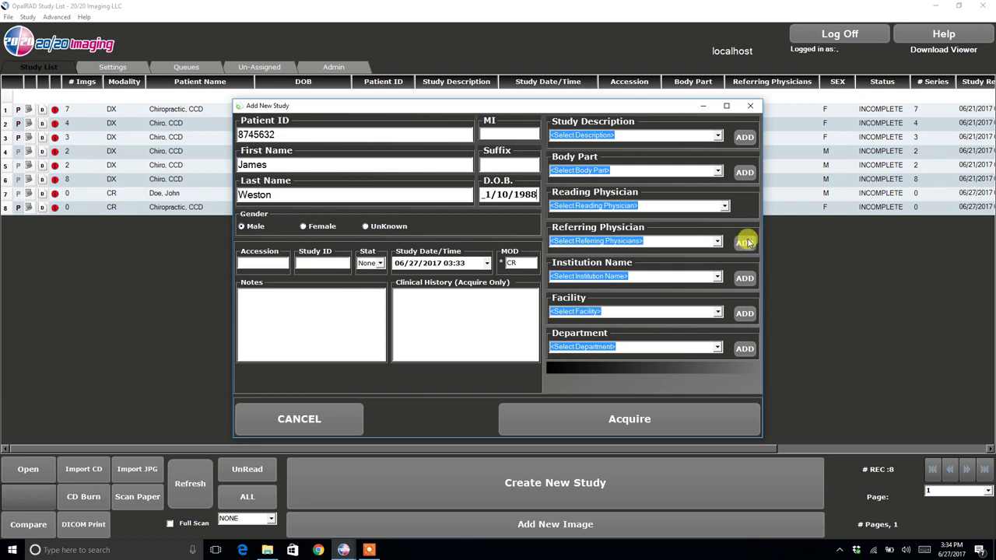
- Add a referring physician titled Dr., then open and dismiss the Institution Name form
left_click(745, 242)
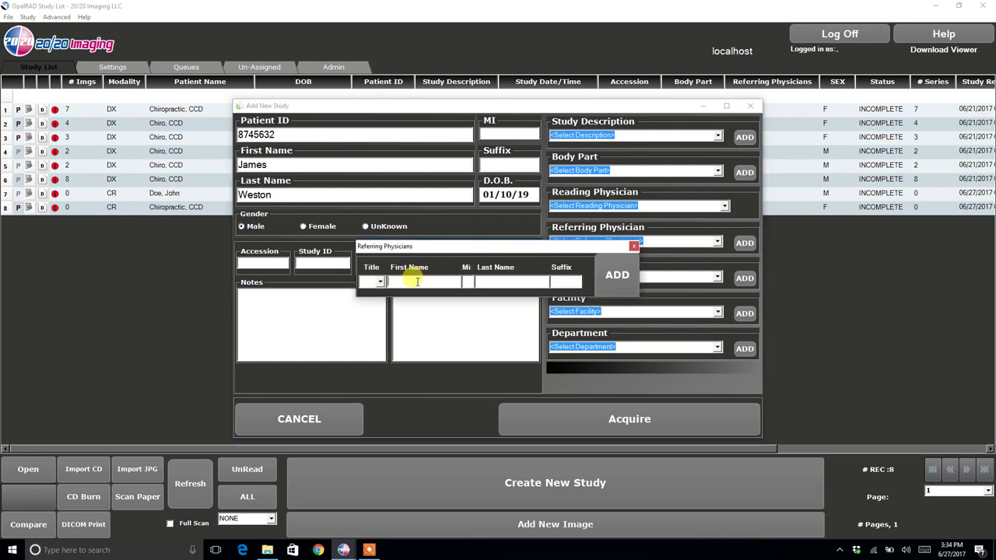
left_click(380, 282)
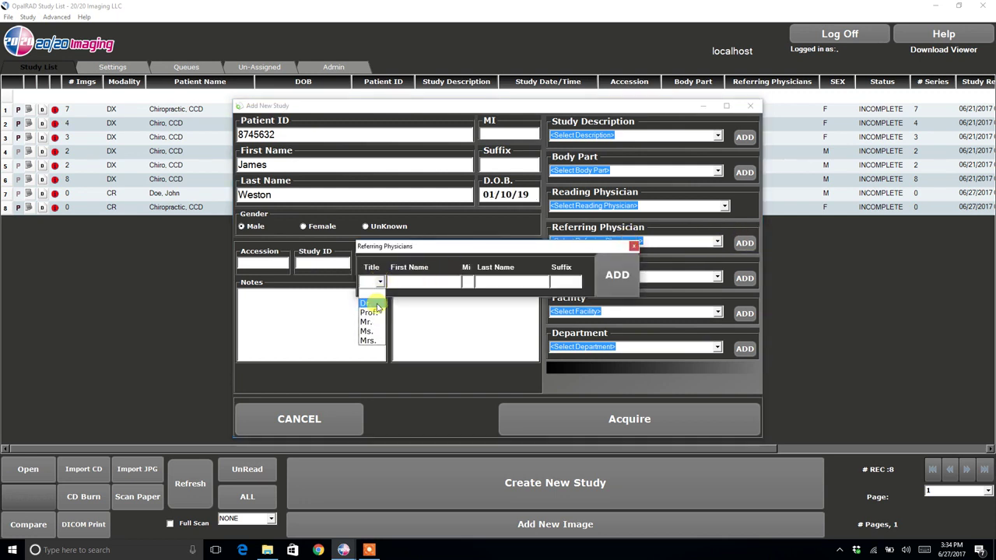
left_click(369, 303)
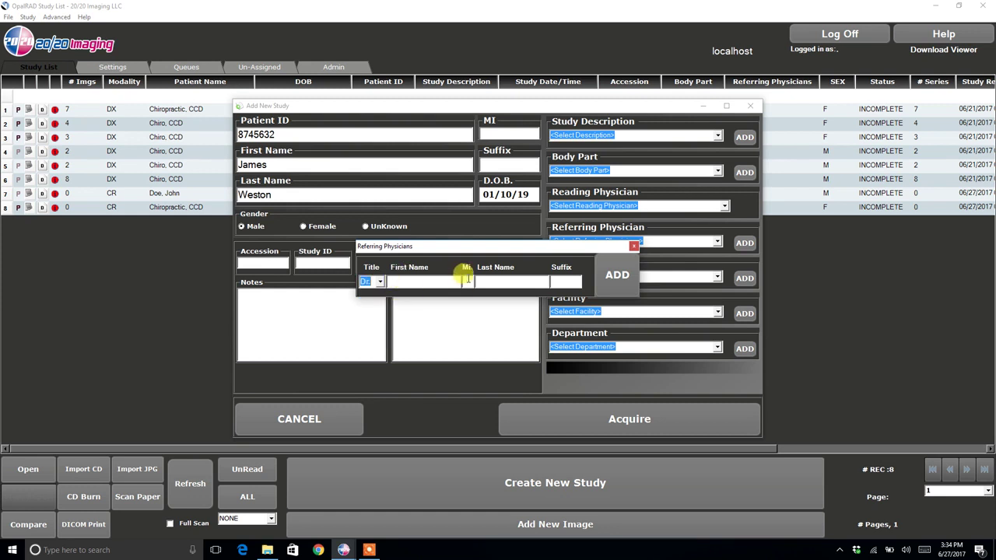
left_click(617, 274)
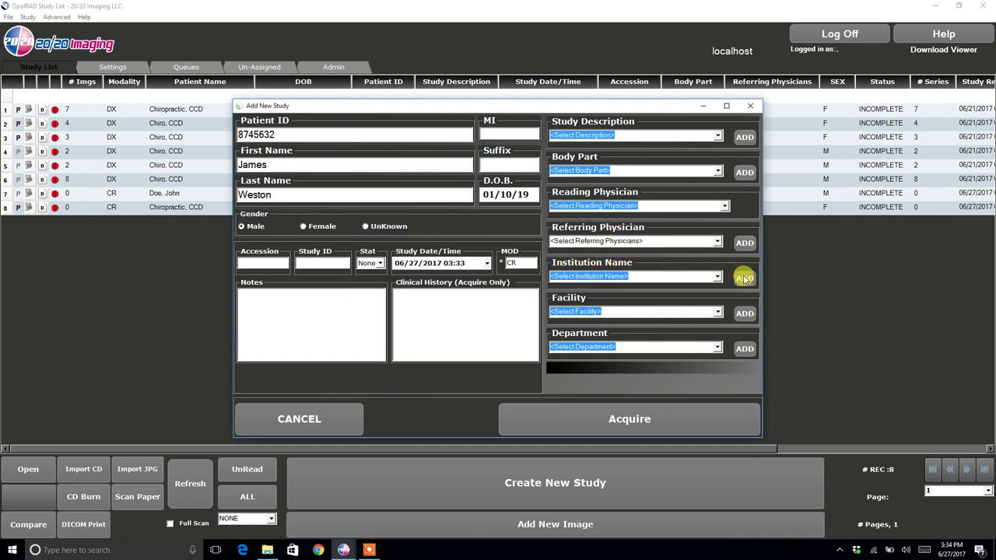
left_click(745, 278)
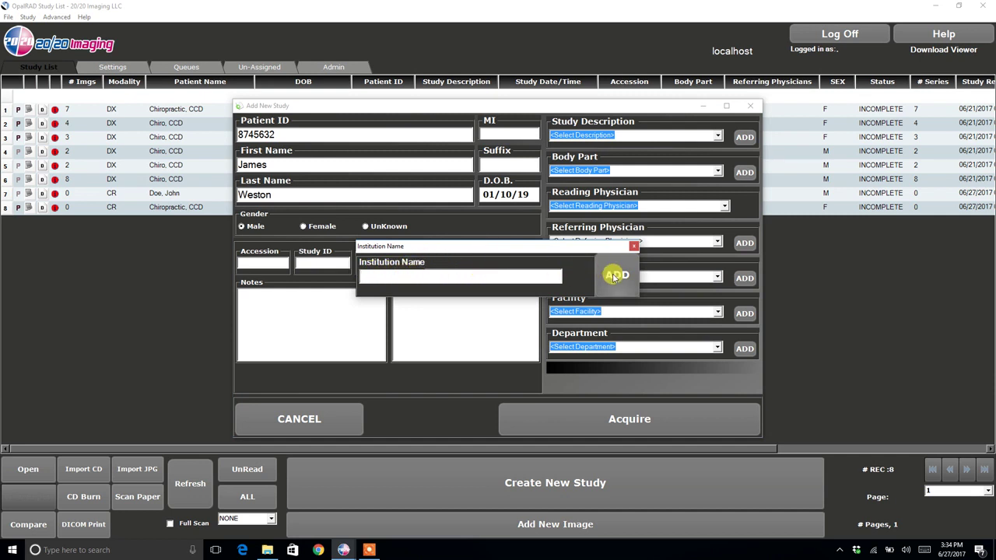
left_click(633, 245)
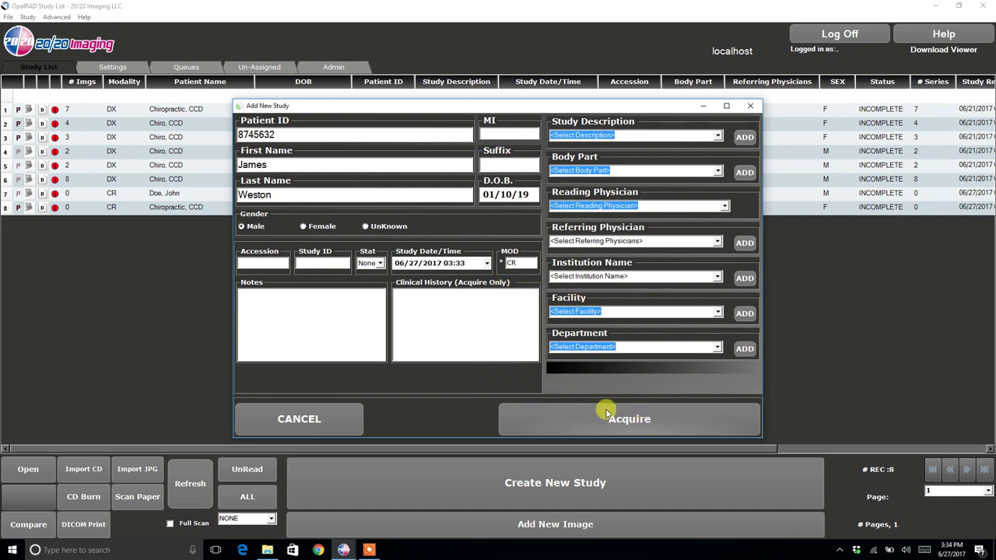
left_click(635, 419)
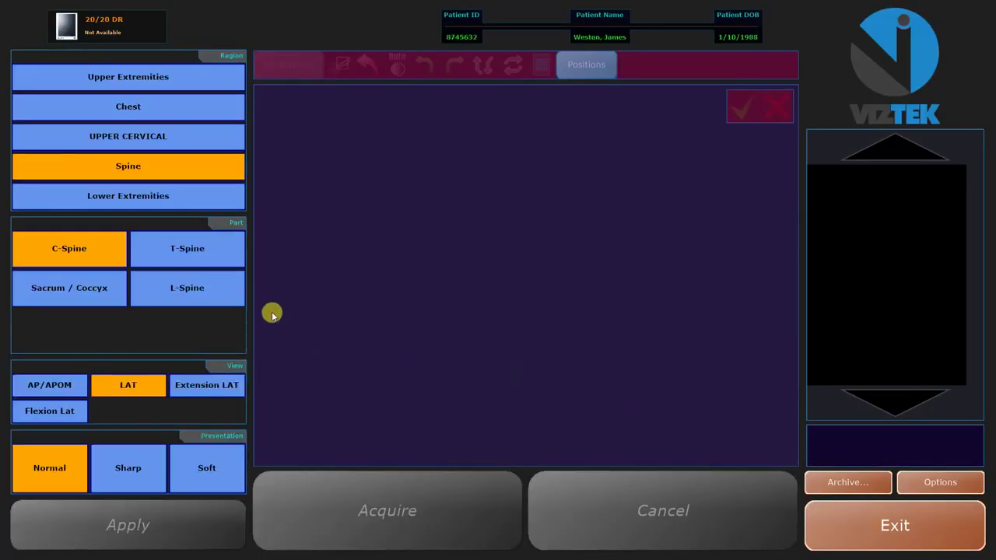
left_click(129, 76)
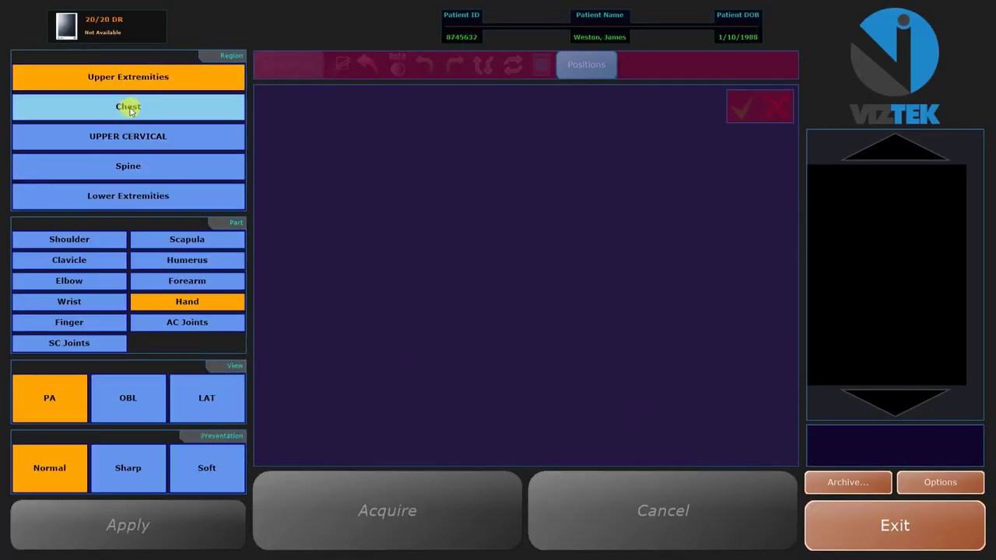
left_click(128, 106)
left_click(129, 137)
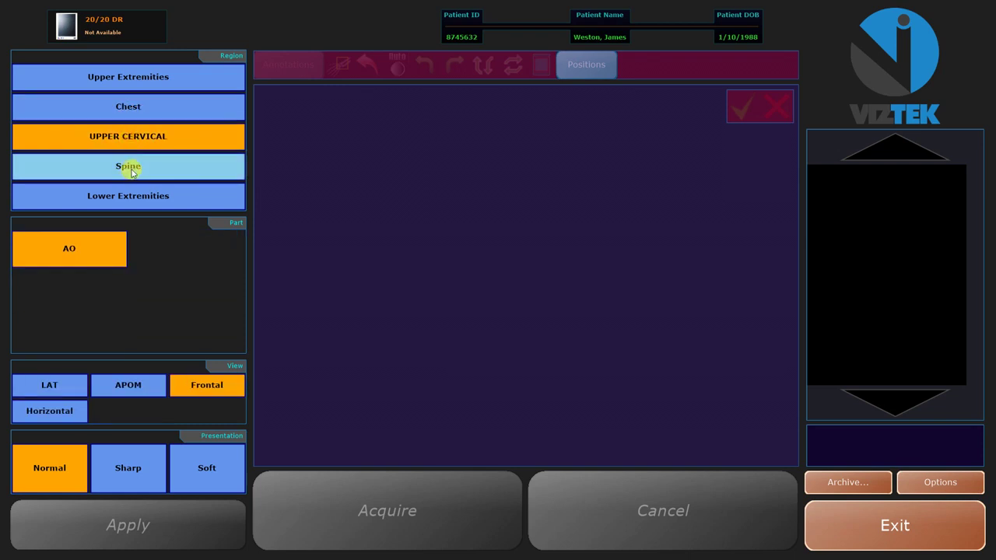
left_click(131, 172)
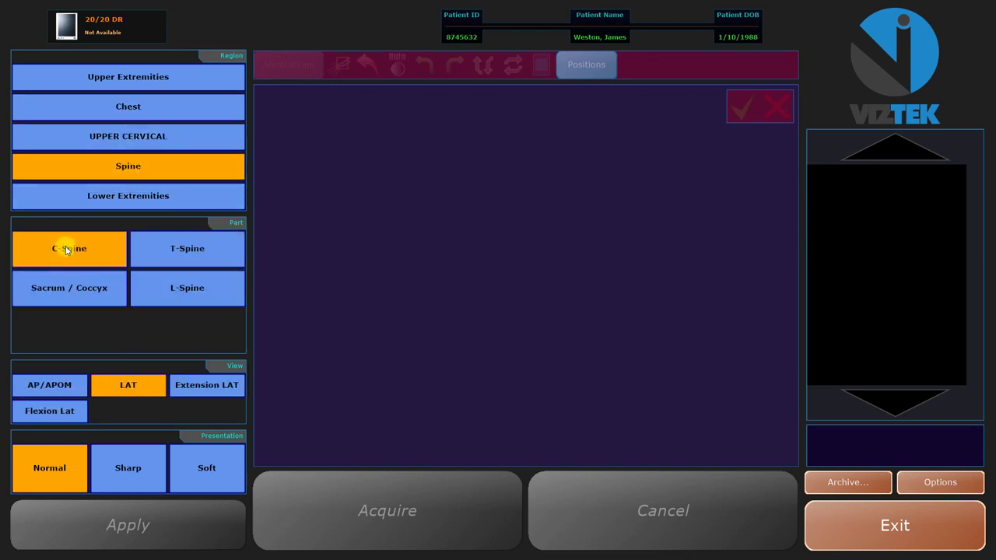
left_click(178, 255)
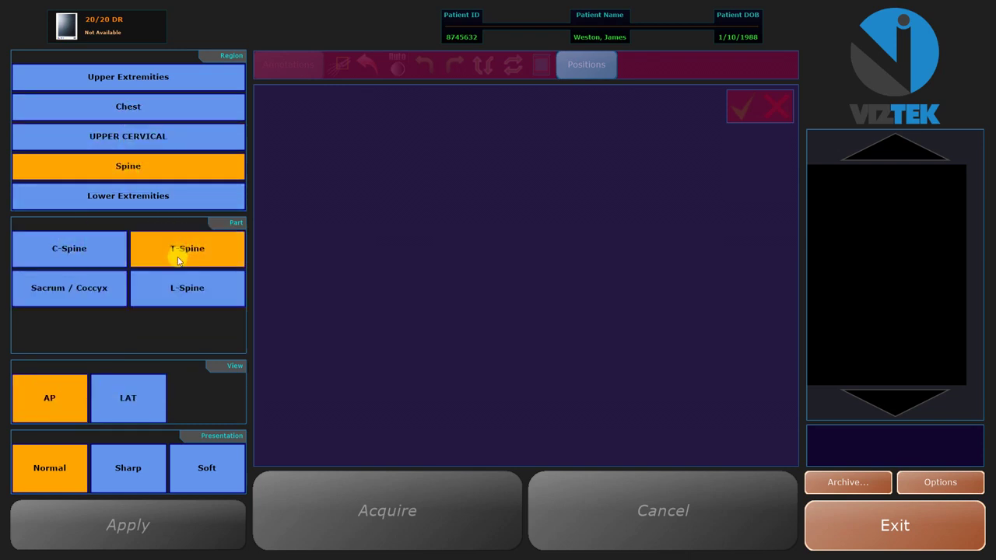
left_click(177, 302)
left_click(80, 250)
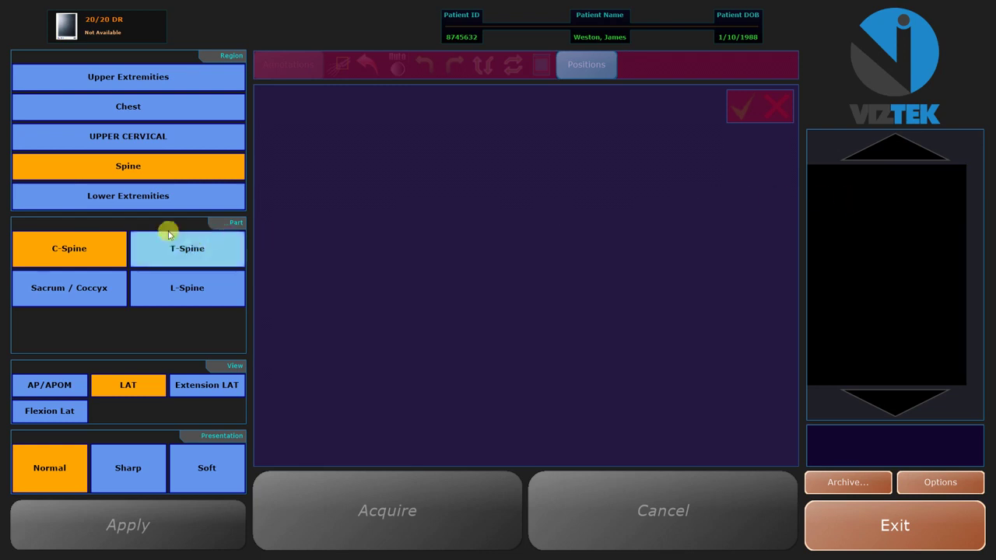
- Switch the C-Spine exam to the AP/APOM view and check the empty Image Archive
left_click(46, 389)
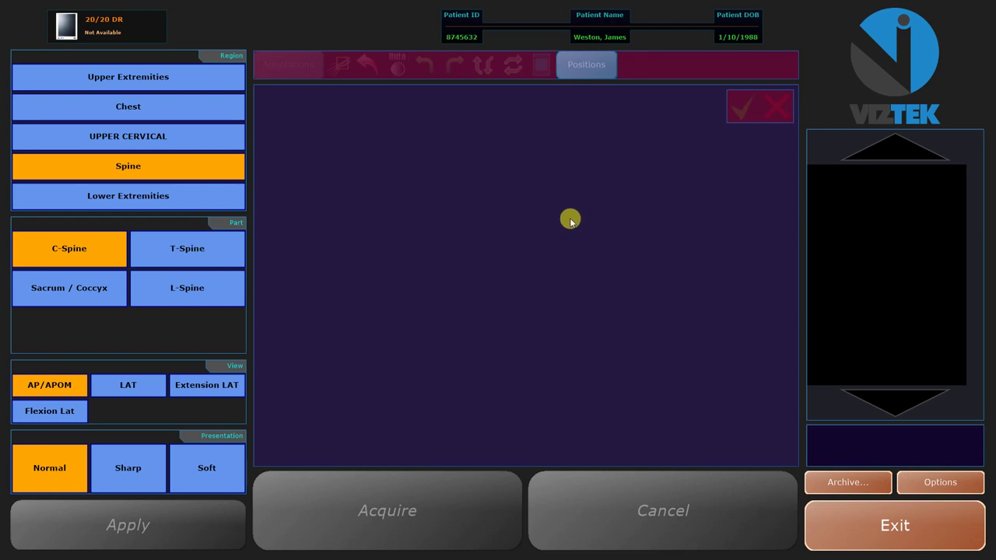
left_click(840, 485)
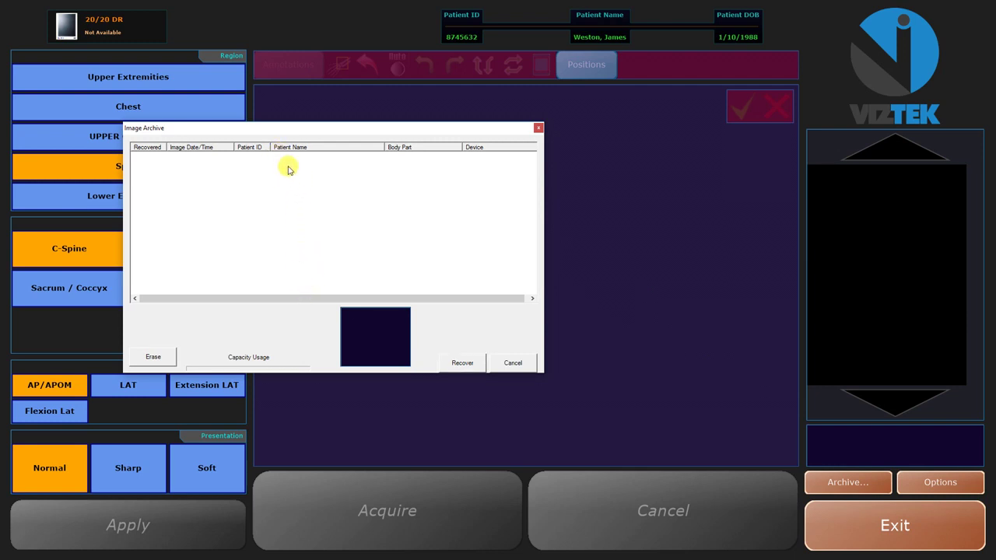
left_click(462, 363)
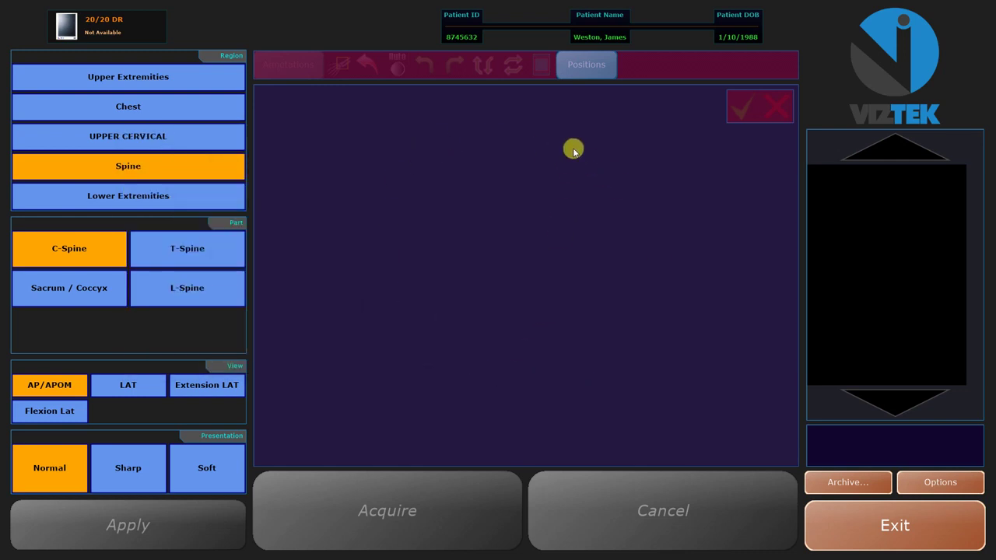
- Exit acquisition, then create and save a New Study from Patient for the row 7 study
left_click(840, 528)
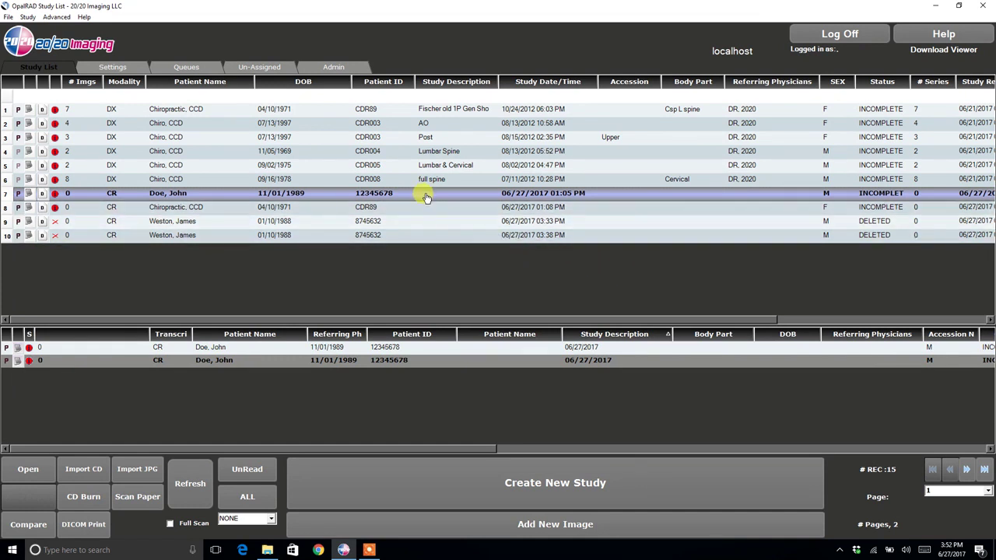
right_click(373, 197)
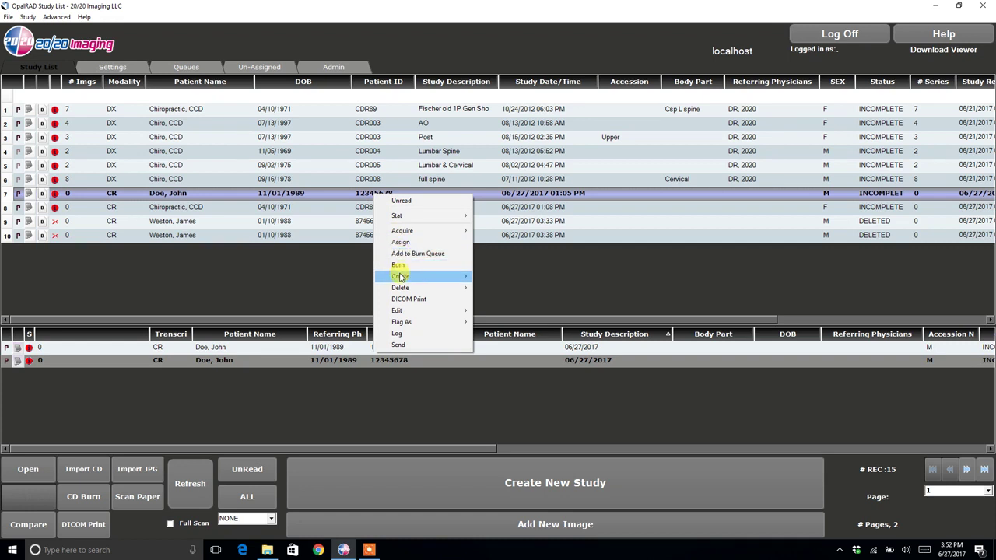
mouse_move(401, 277)
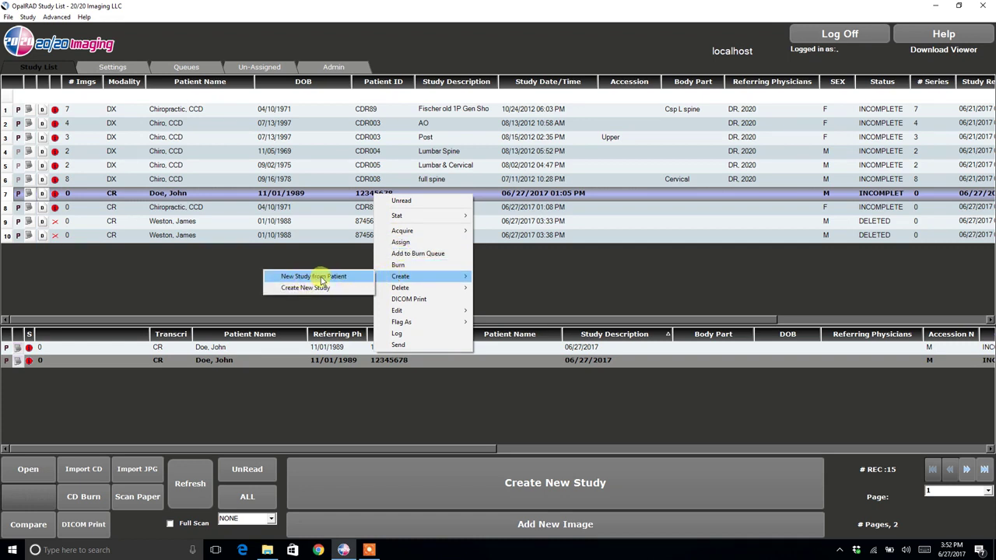
left_click(321, 279)
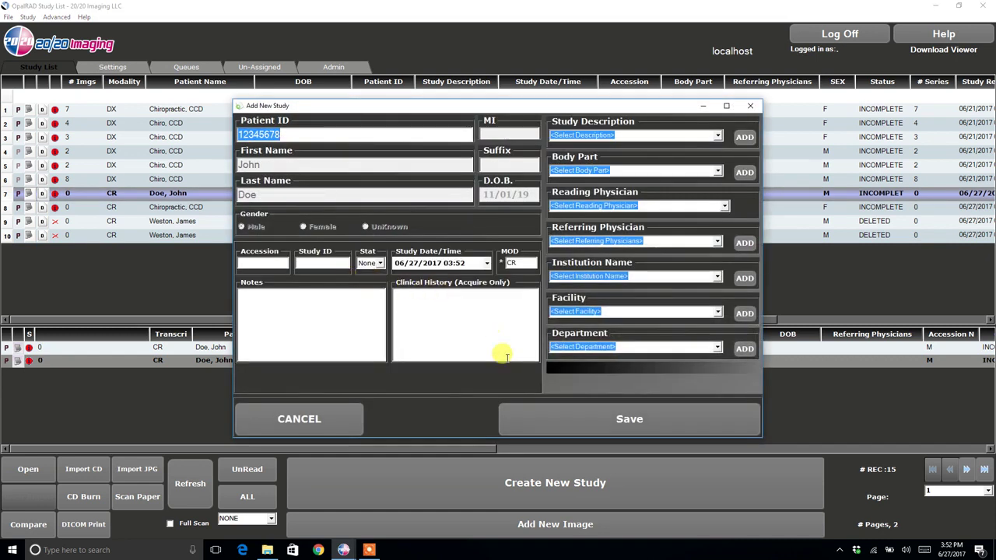
left_click(594, 423)
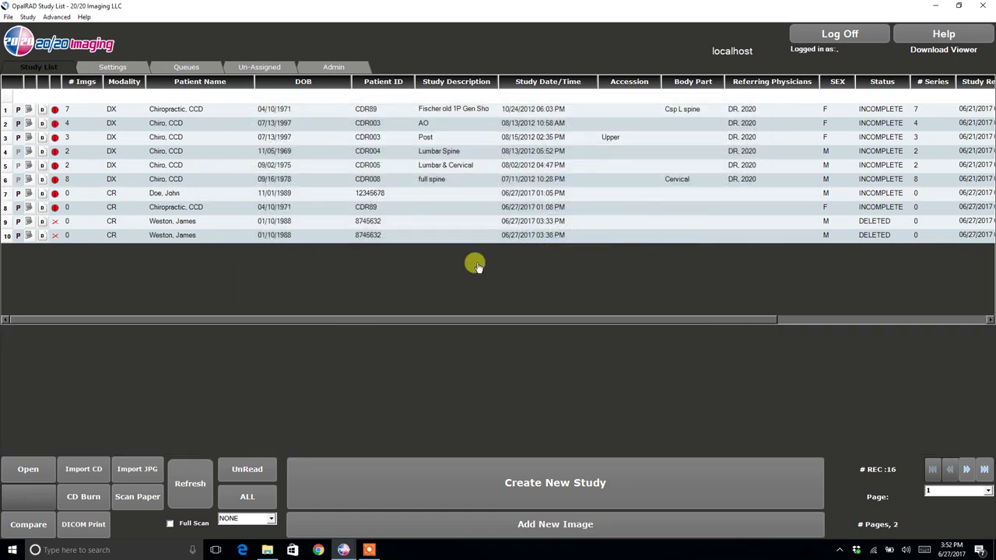
- Select row 7 to list its three CR studies, opening and exiting Add New Image without capturing
left_click(395, 198)
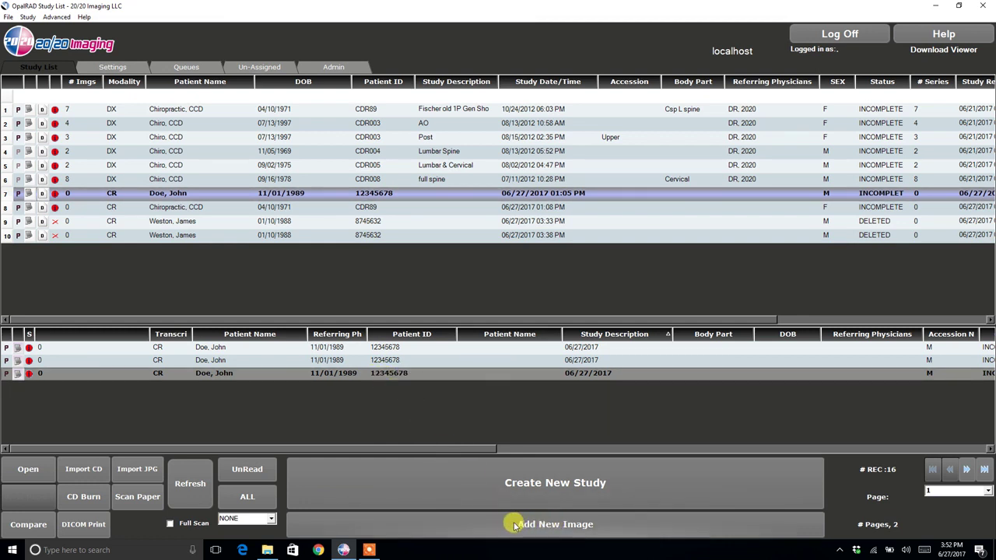
left_click(566, 528)
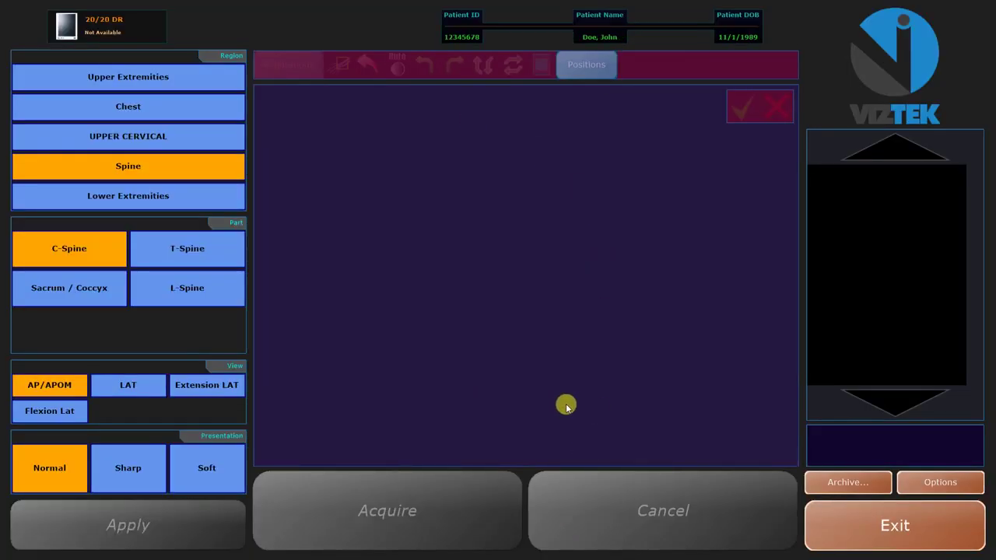
left_click(835, 528)
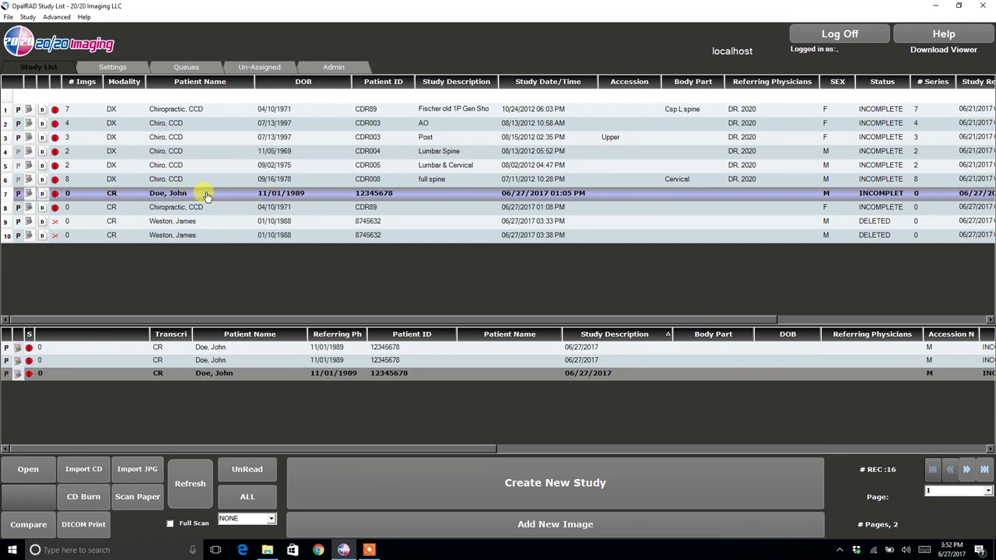
- Open the row 7 patient in Edit > Edit Patient from the context menu
right_click(207, 195)
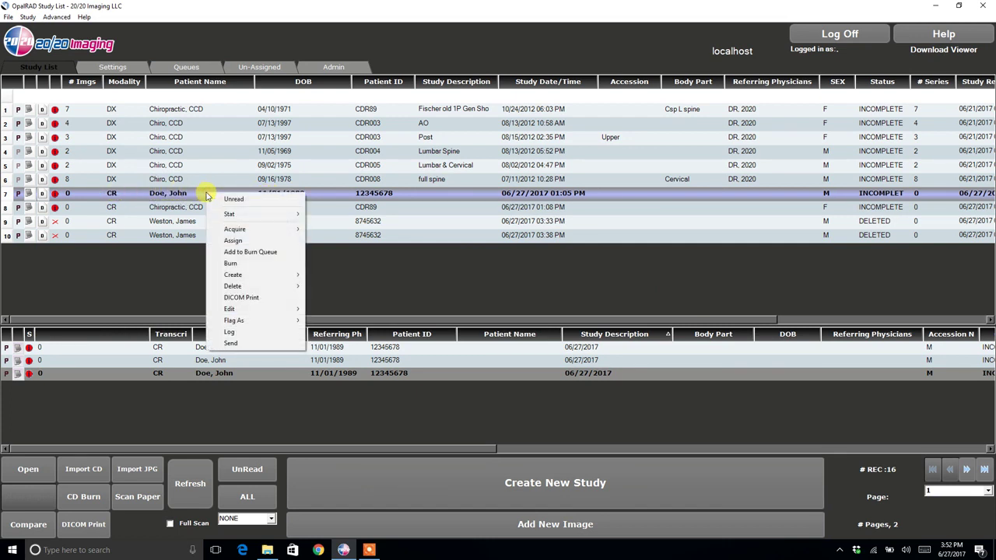
mouse_move(232, 311)
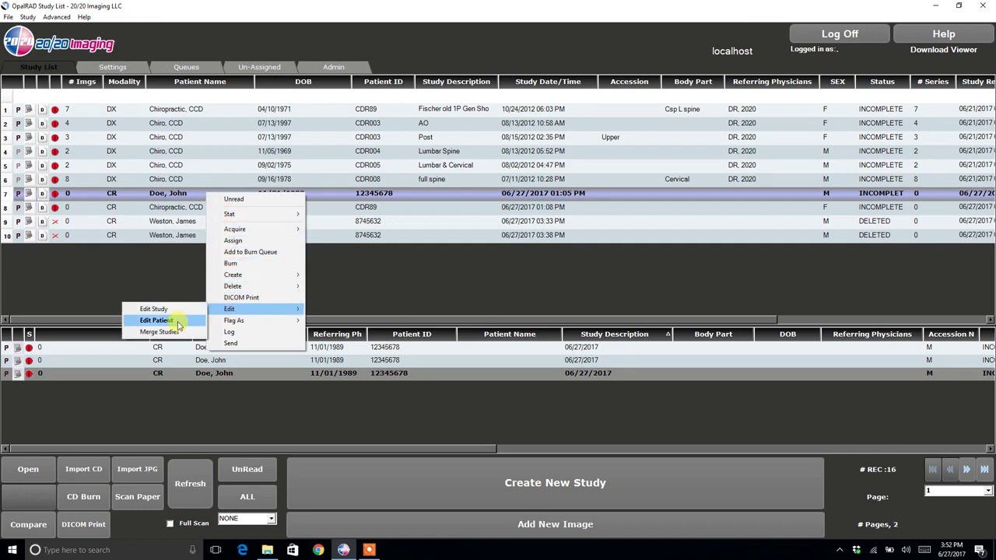
left_click(178, 321)
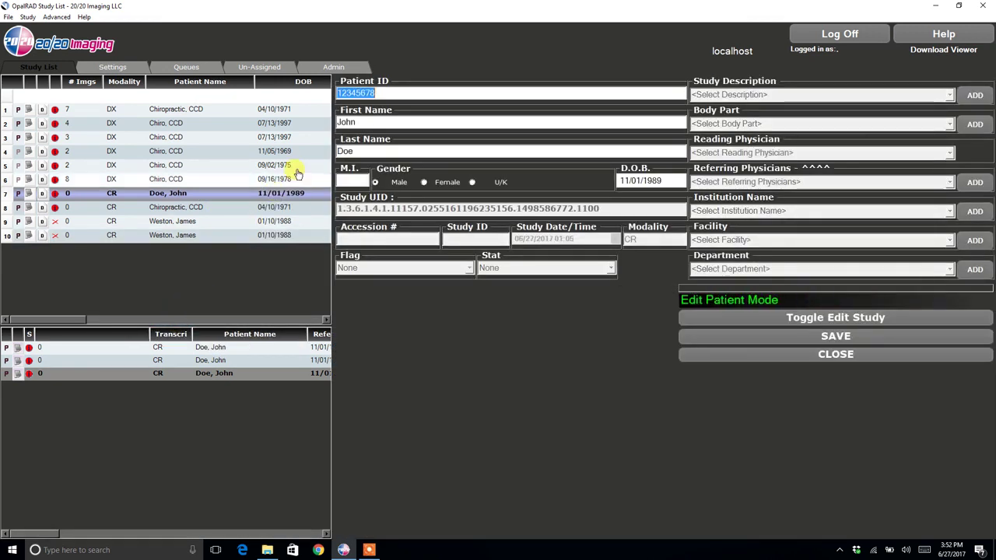